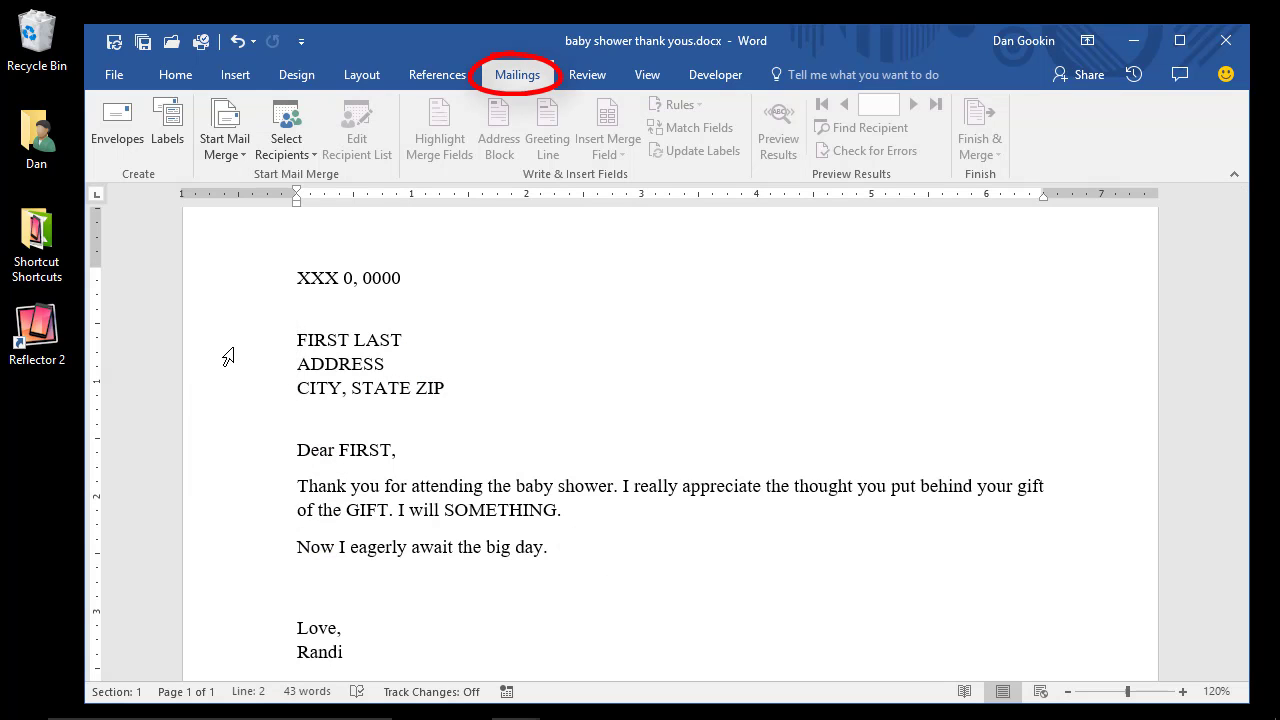
Step: Start a new, empty recipient list with Type a New List and move its dialog aside
left_click(303, 155)
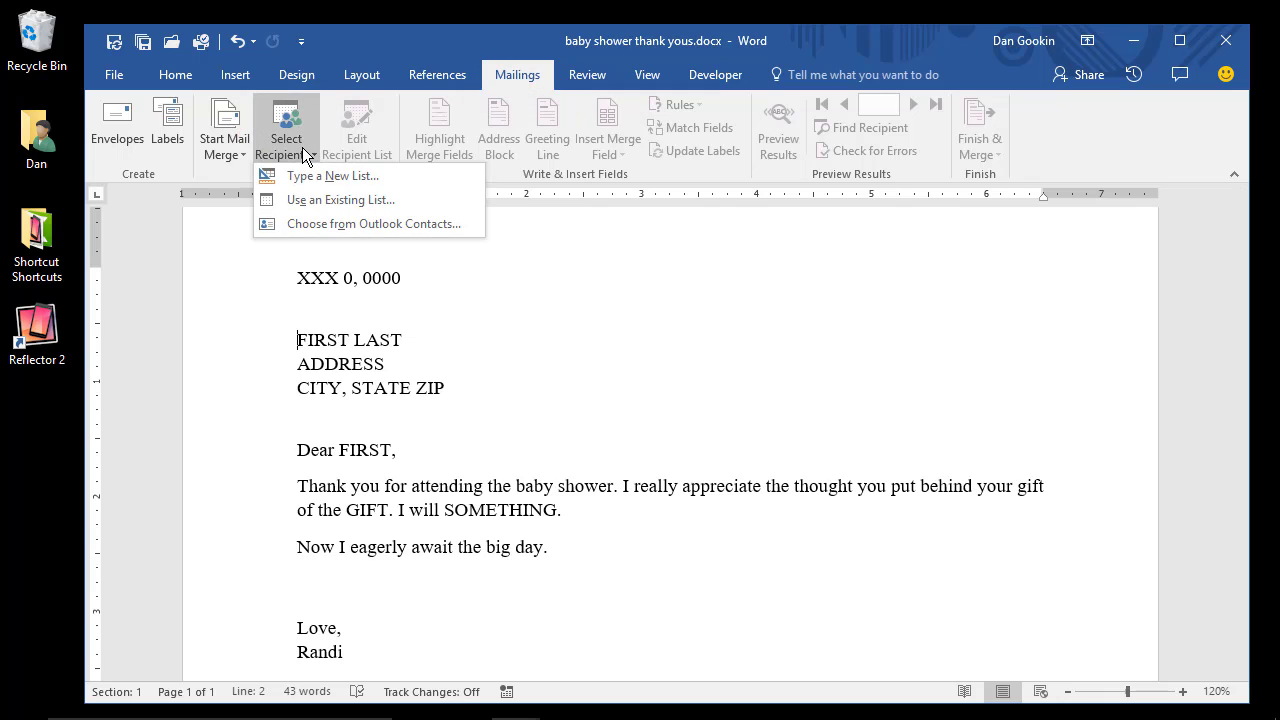
left_click(314, 175)
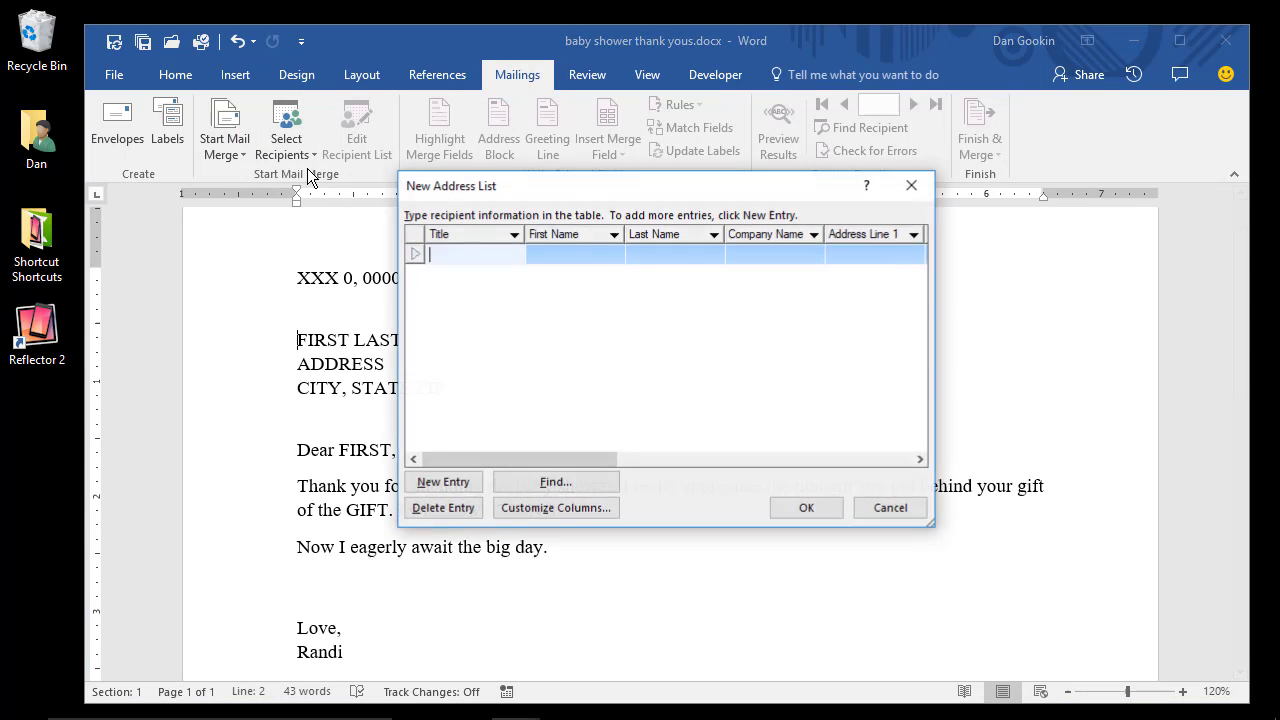
left_click_drag(556, 194, 706, 130)
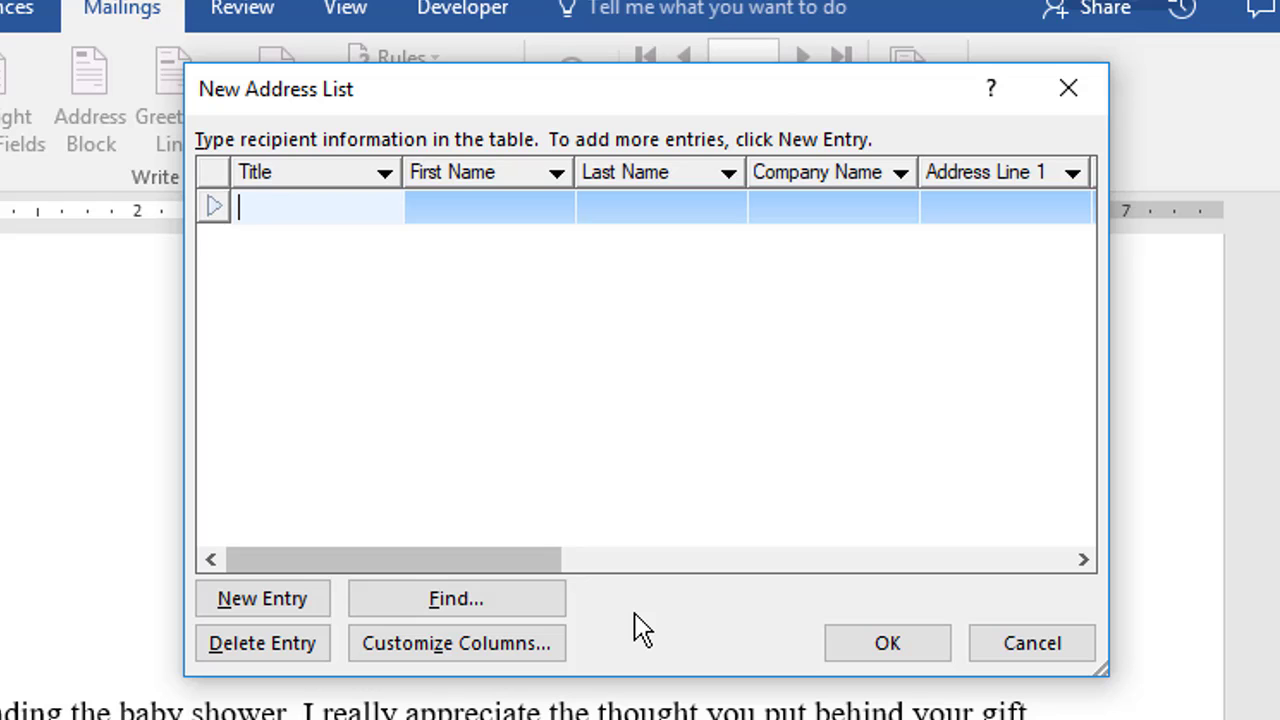
Step: In Customize Columns, delete the Title, Company Name and Address Line 2 fields
left_click(490, 656)
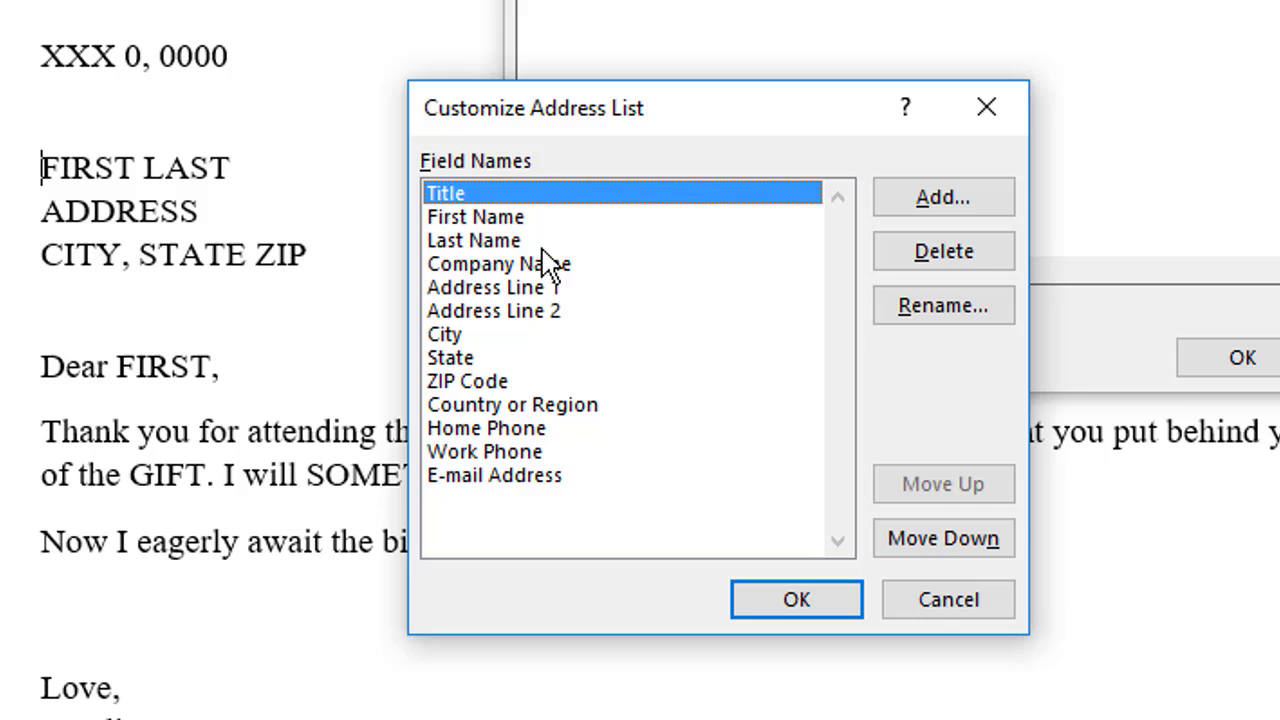
left_click(515, 334)
left_click_drag(515, 311, 497, 193)
left_click(942, 262)
left_click(600, 320)
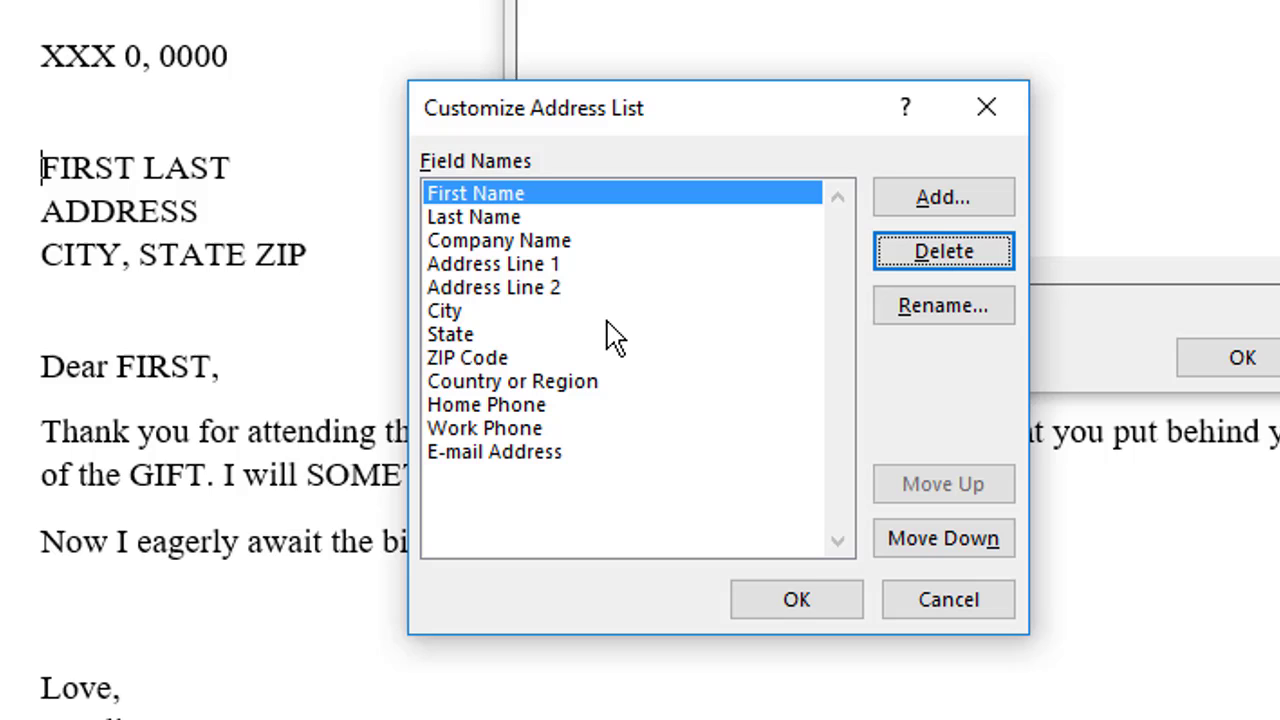
left_click(565, 245)
left_click(945, 258)
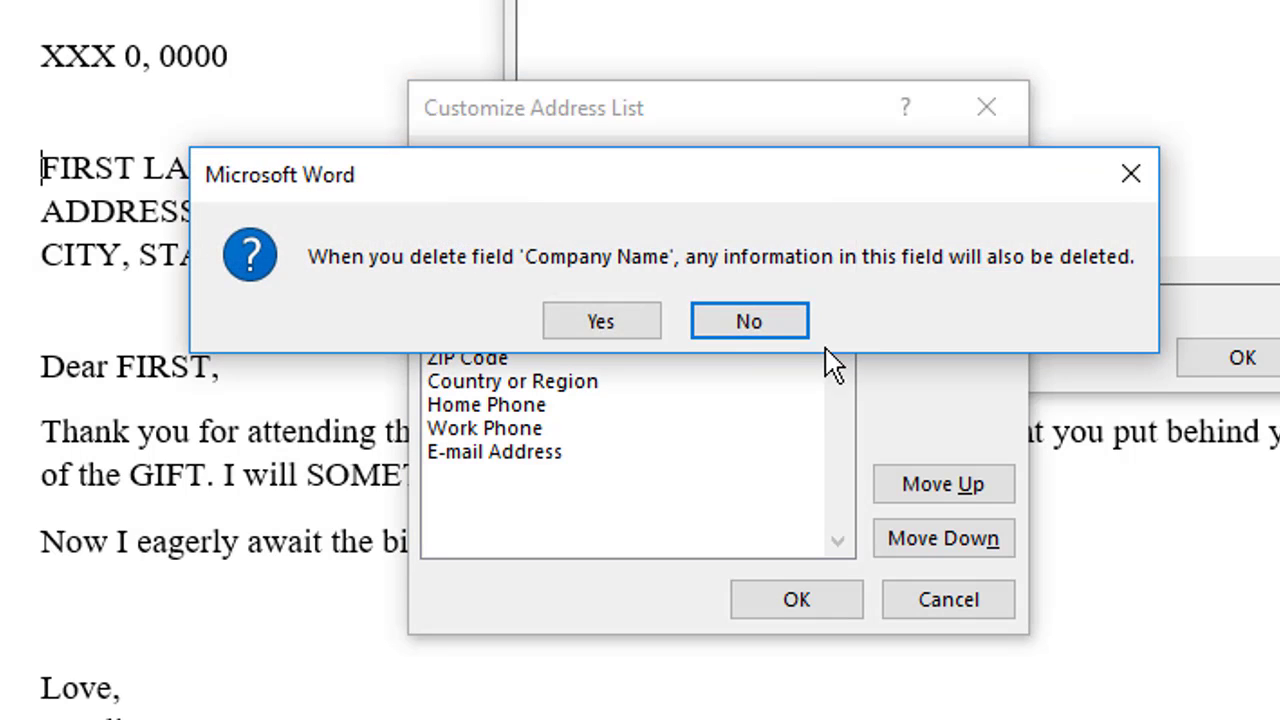
left_click(640, 326)
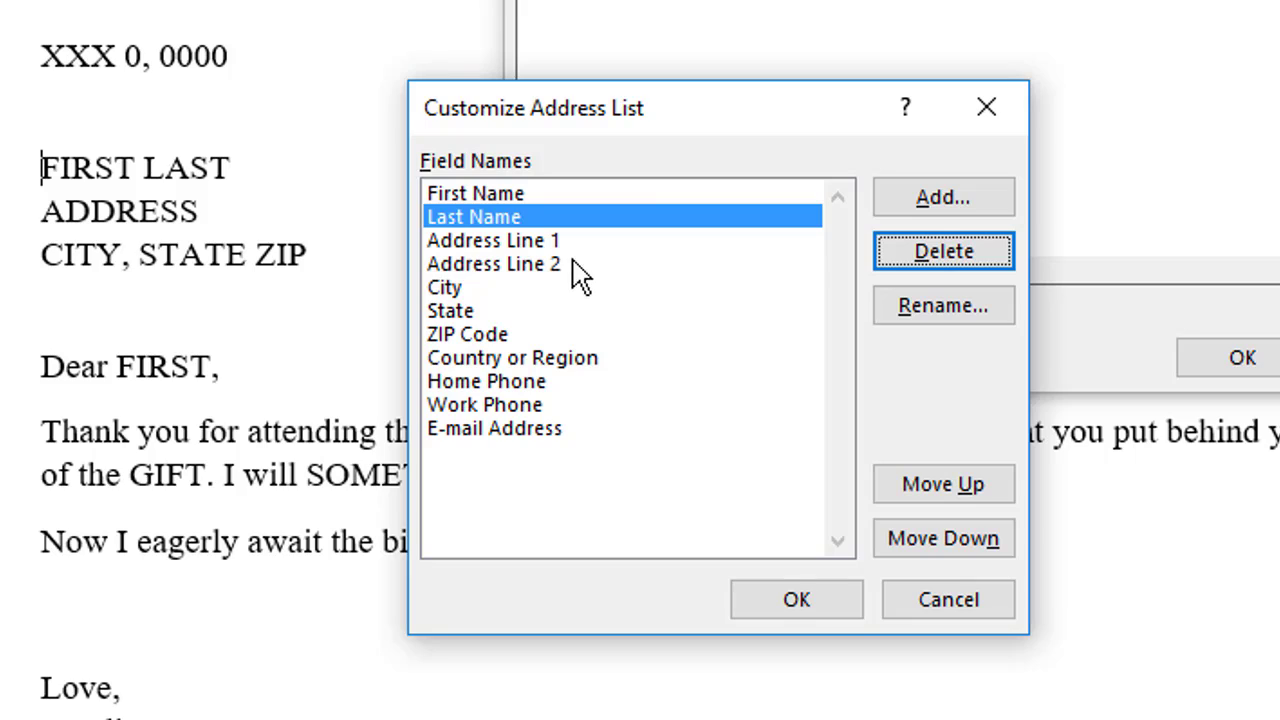
left_click(575, 264)
left_click(958, 256)
left_click(601, 322)
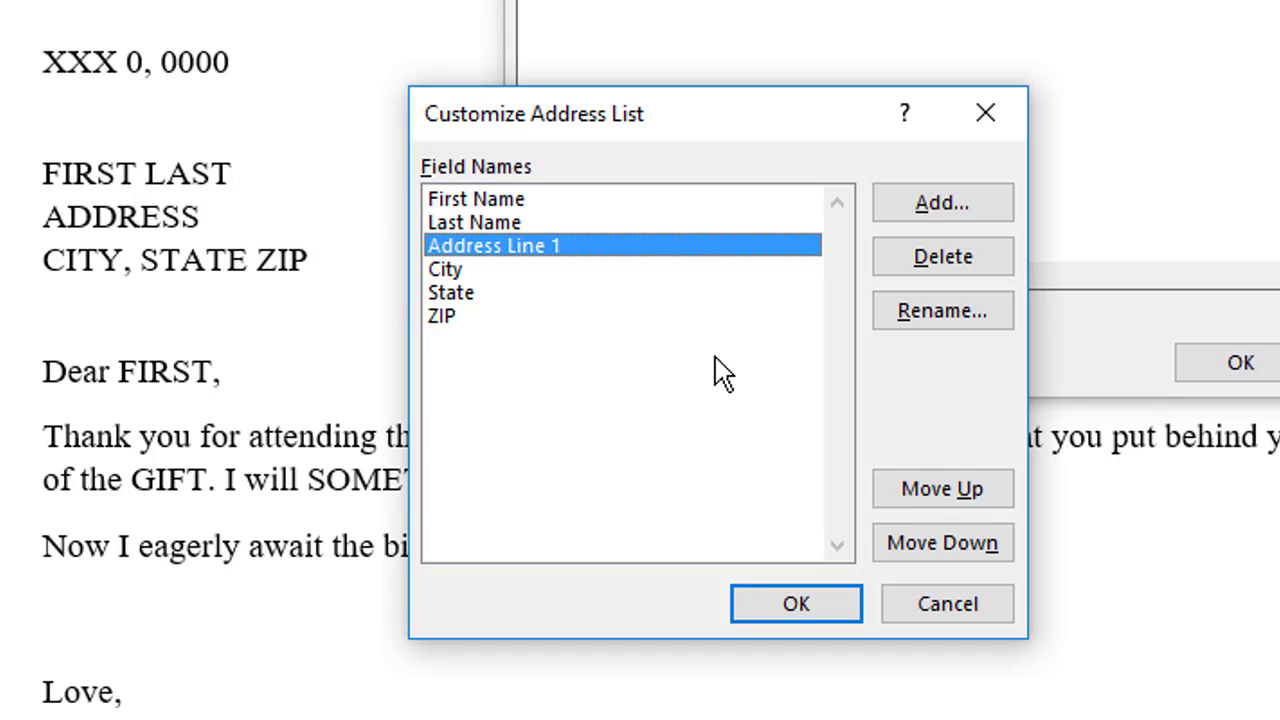
Step: Rename the Address Line 1 field to Address
left_click(975, 312)
left_click(594, 390)
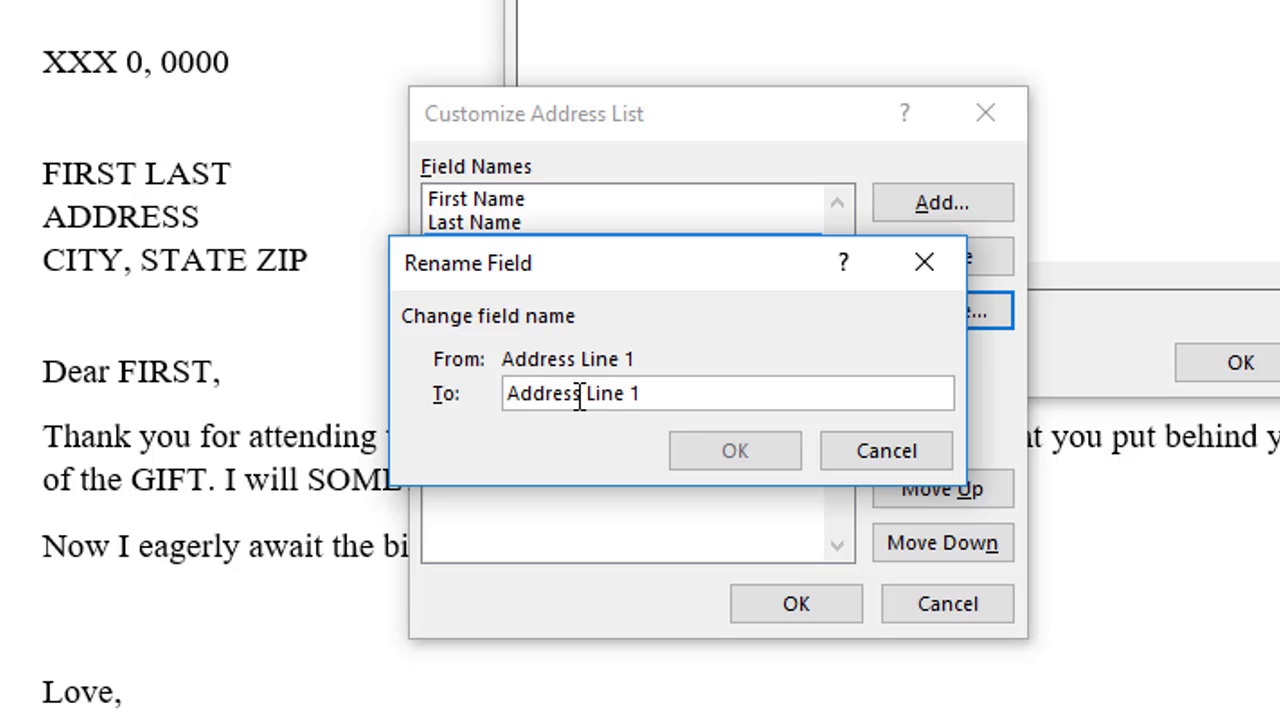
left_click_drag(585, 393, 670, 393)
key("BackSpace")
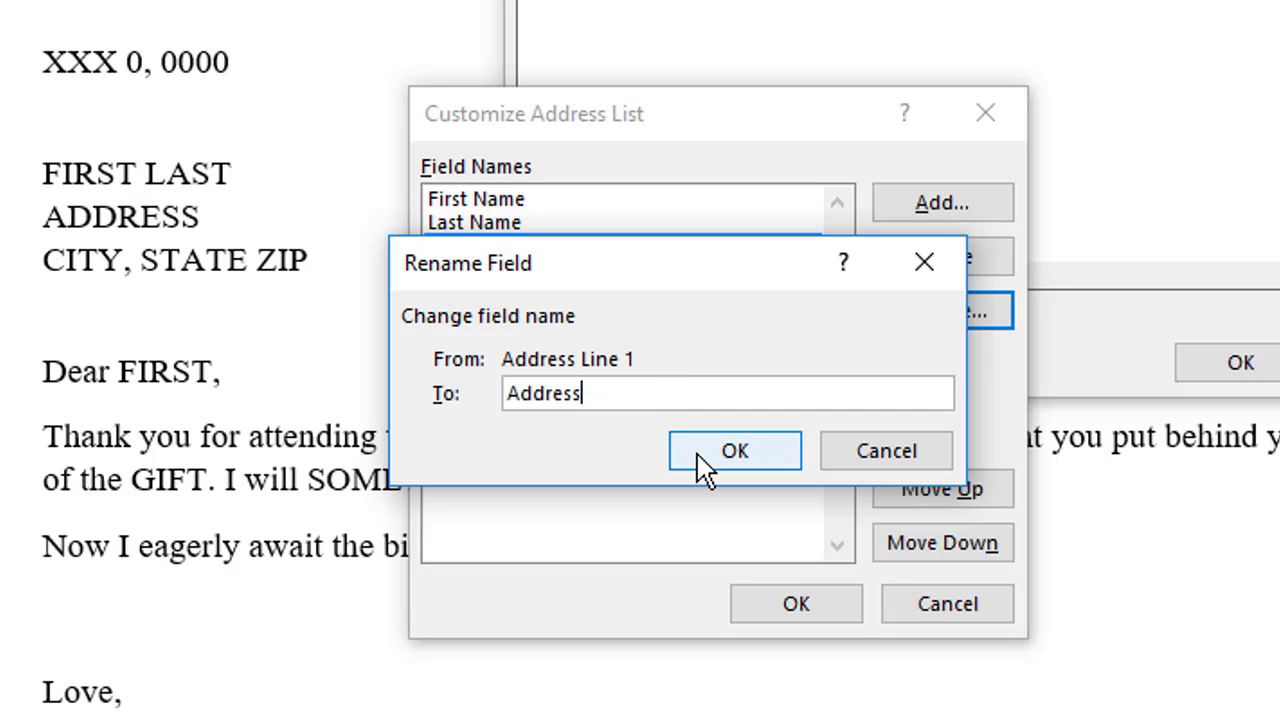
left_click(725, 455)
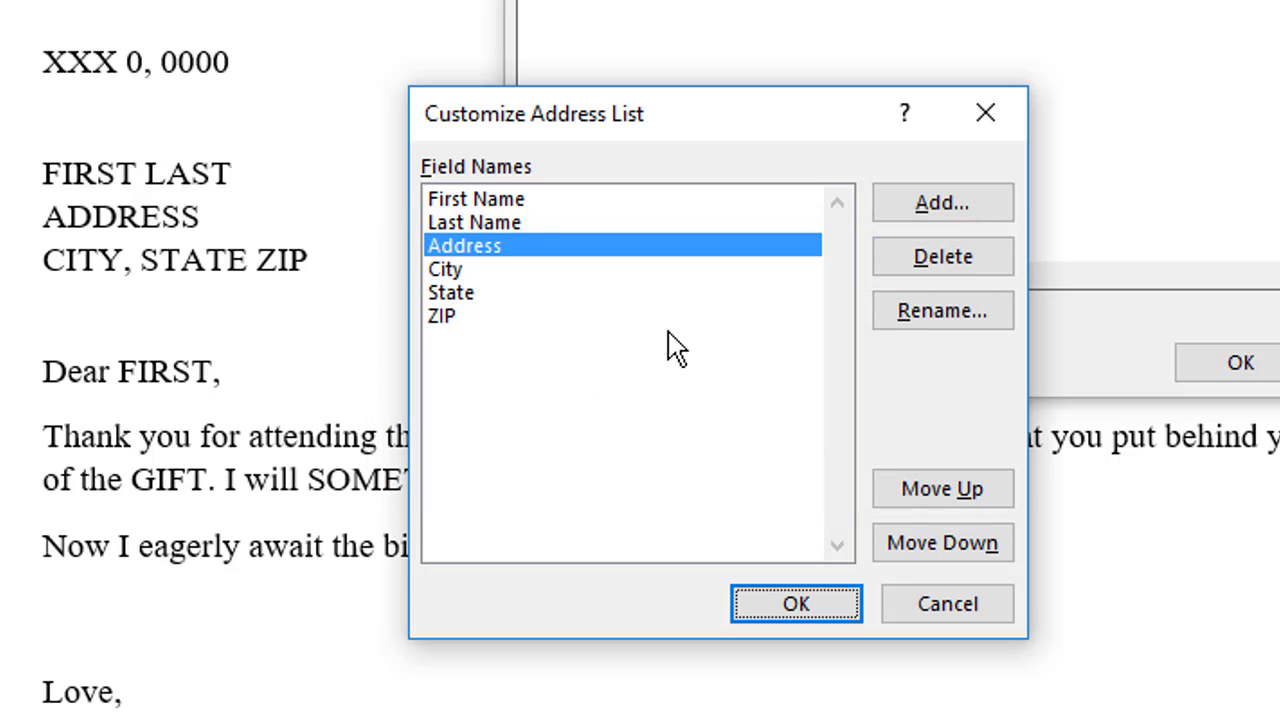
left_click(626, 322)
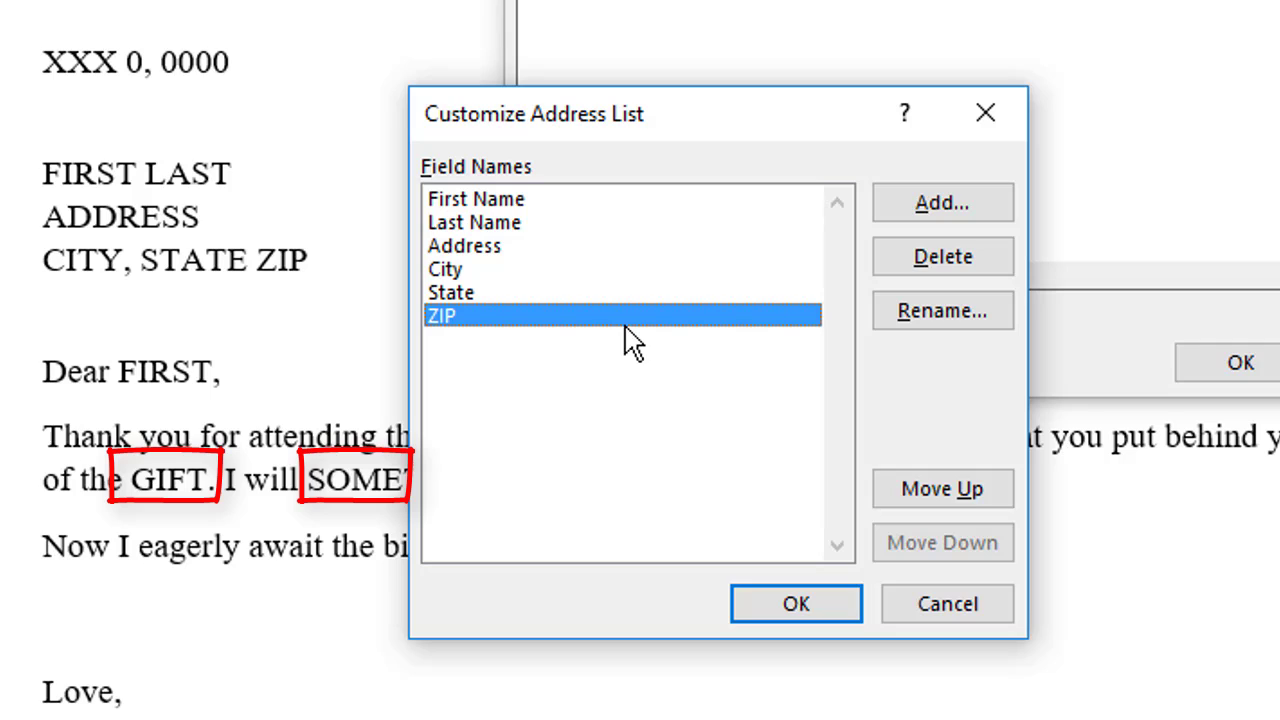
Step: Add two custom fields, Gift and Something, after ZIP
left_click(970, 232)
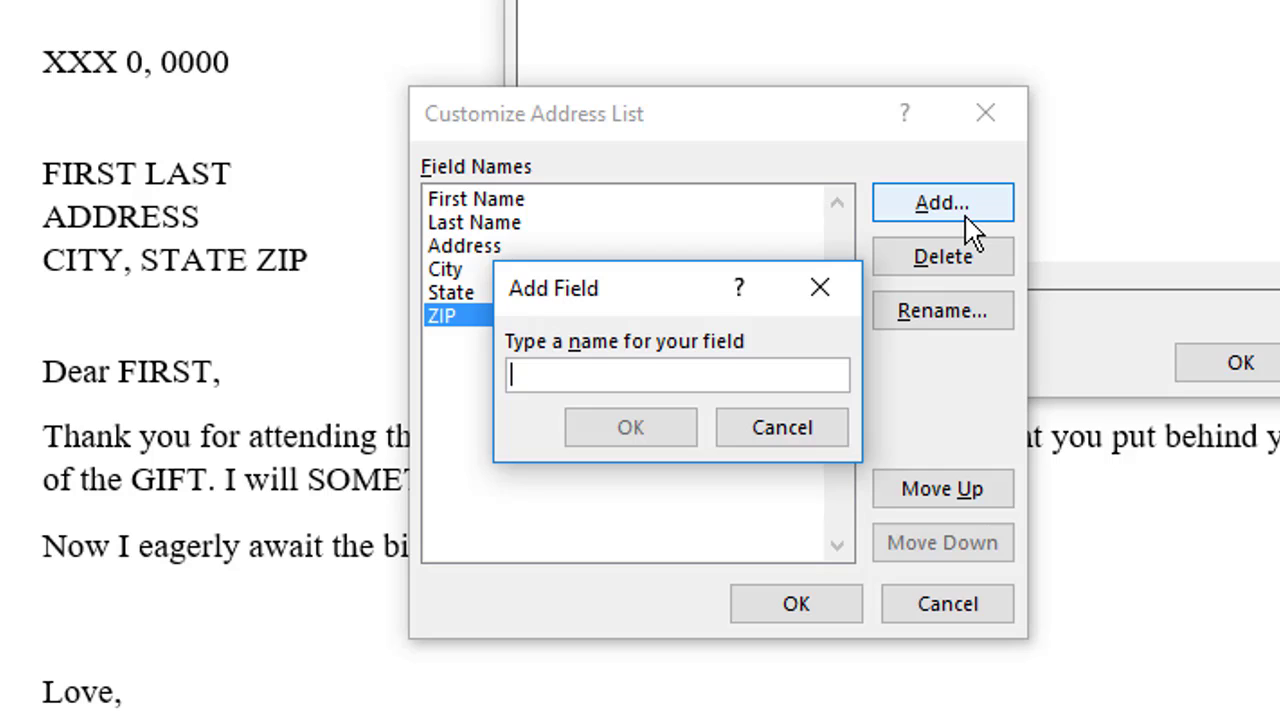
type("Gift")
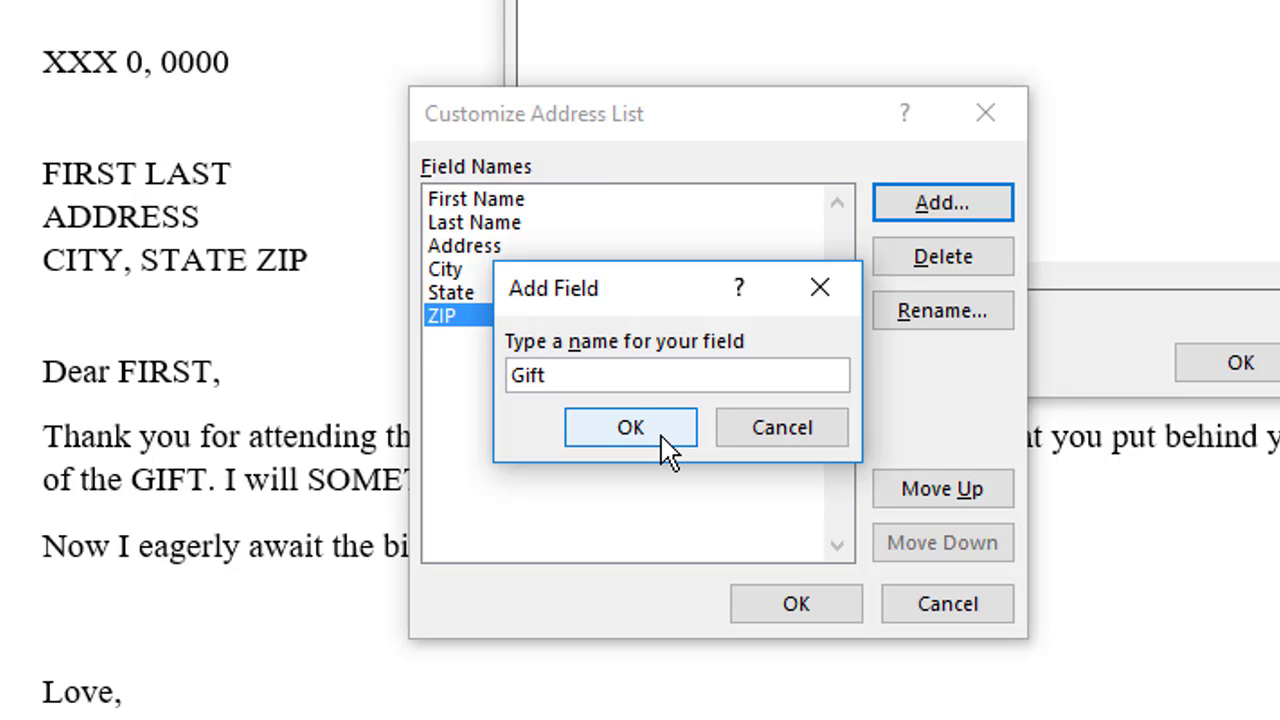
left_click(630, 427)
left_click(950, 203)
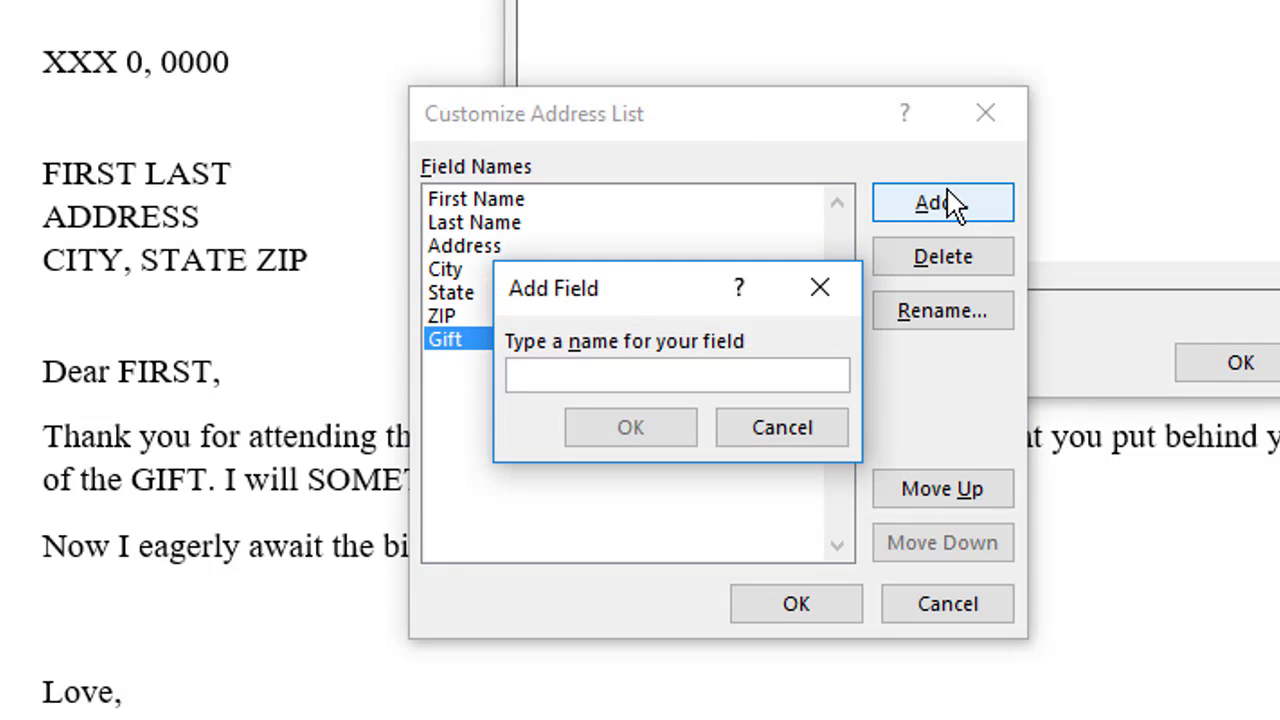
type("Something")
key("Return")
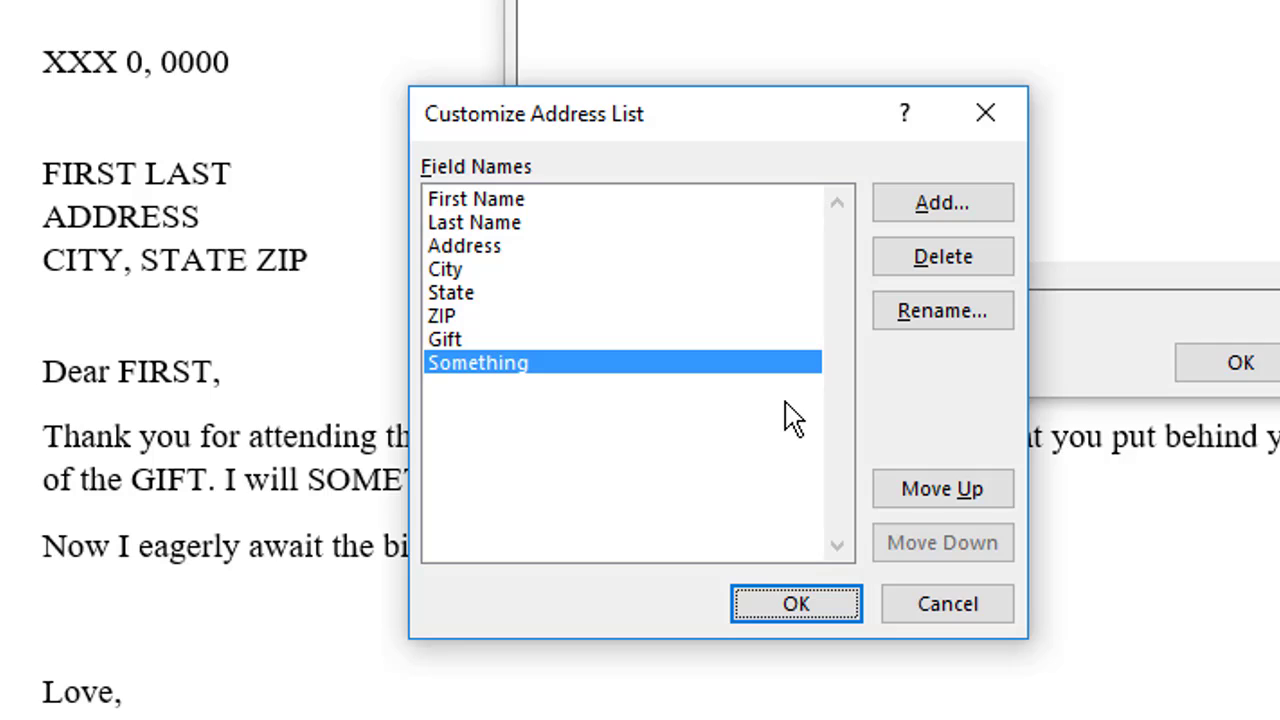
Step: Reorder the fields so Something sits last, directly below Gift
left_click(930, 490)
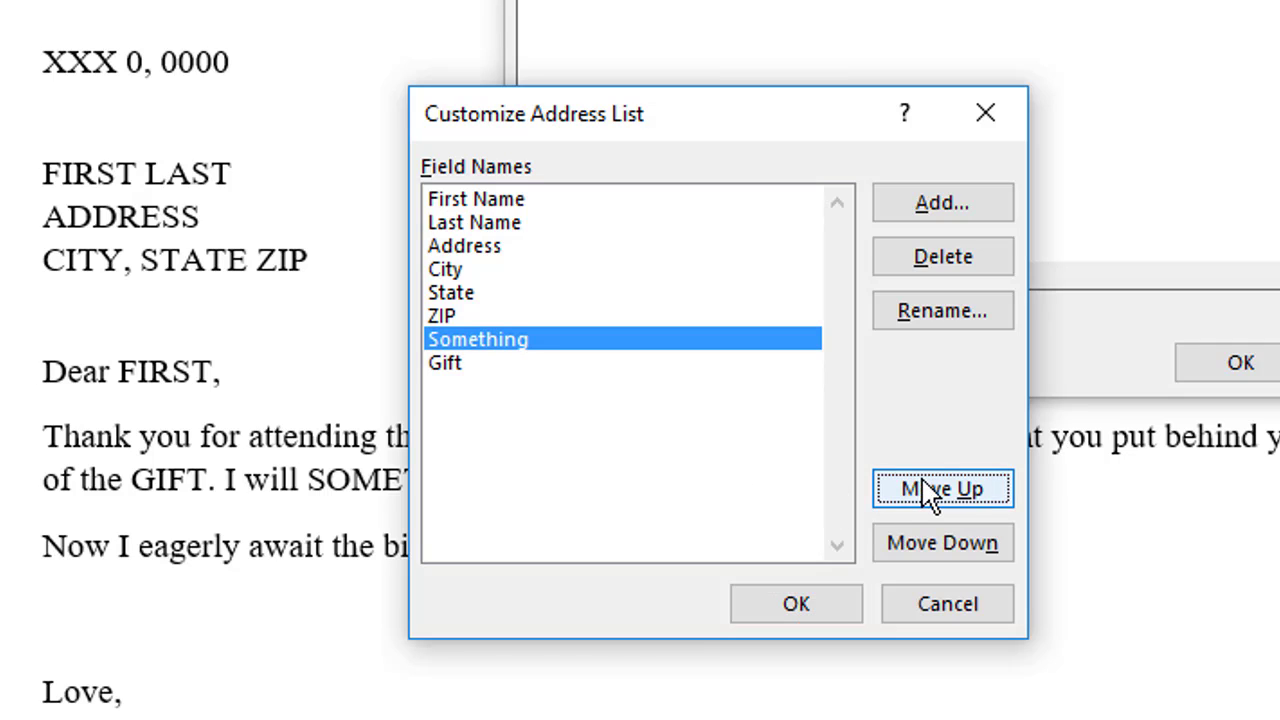
left_click(926, 490)
left_click(932, 544)
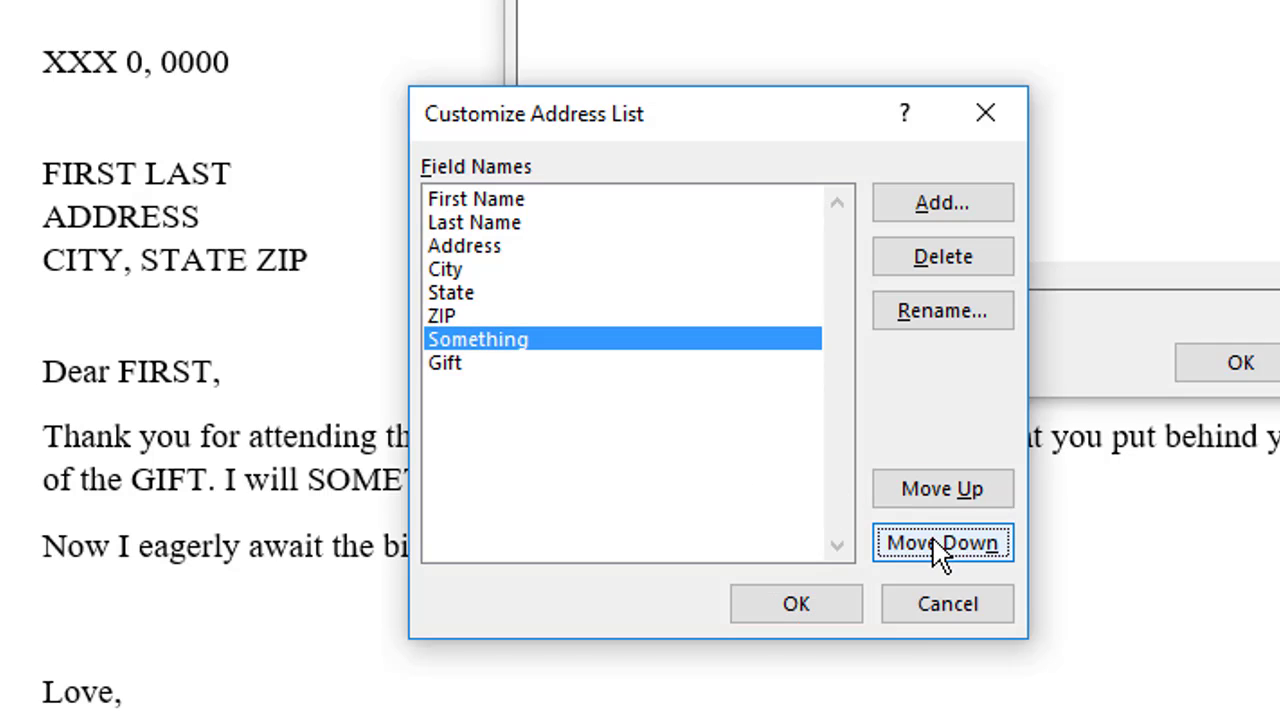
left_click(940, 548)
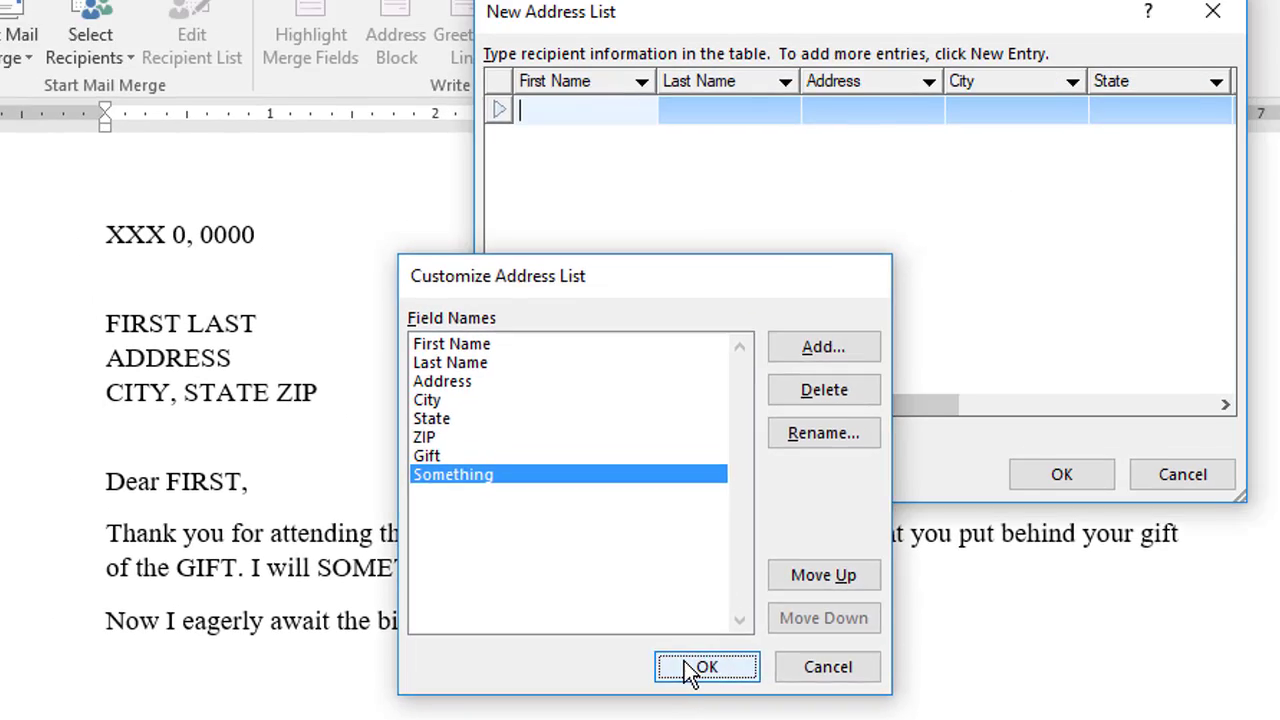
Step: Accept the field list, then shift and widen the New Address List to show all eight columns
left_click(772, 610)
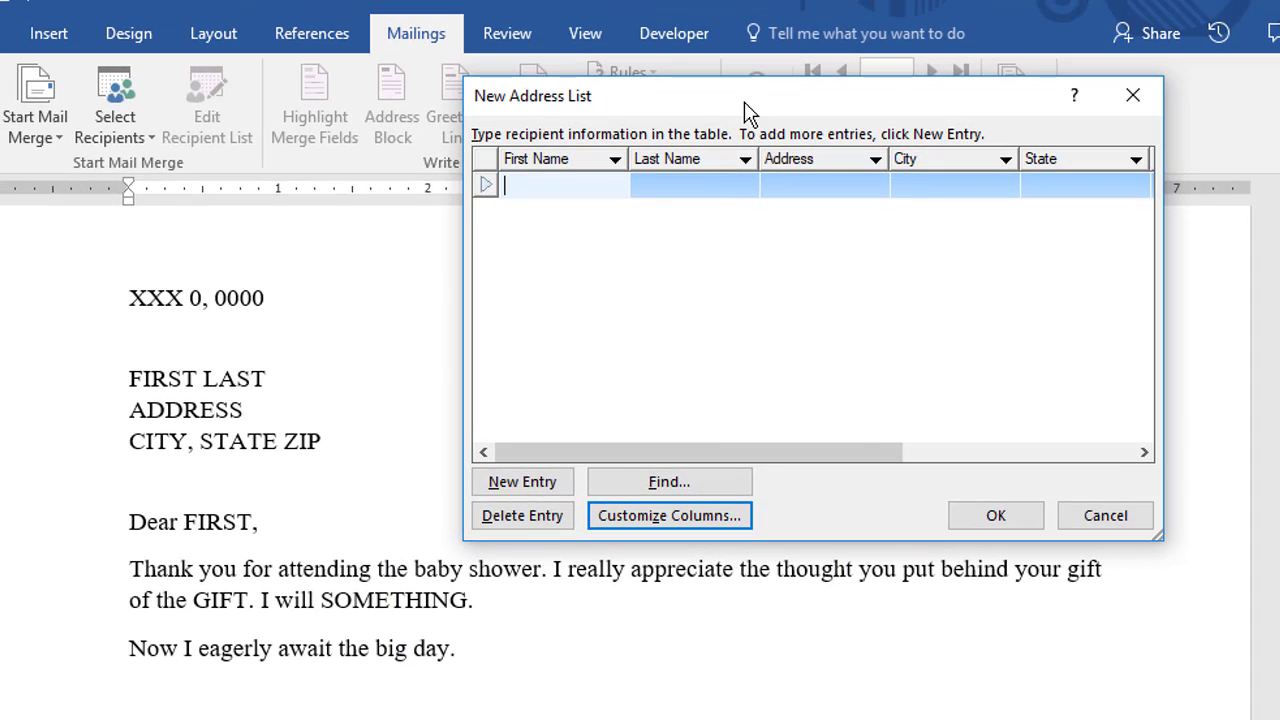
left_click_drag(745, 103, 329, 125)
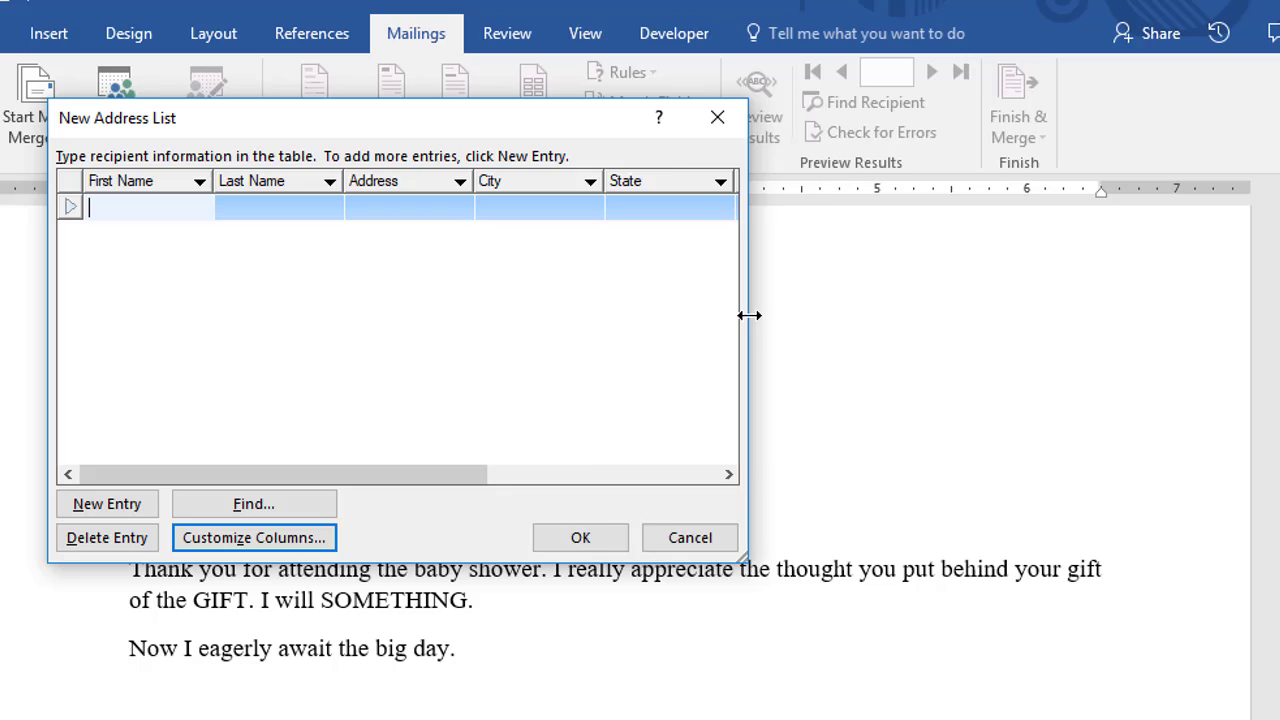
left_click_drag(749, 315, 1160, 298)
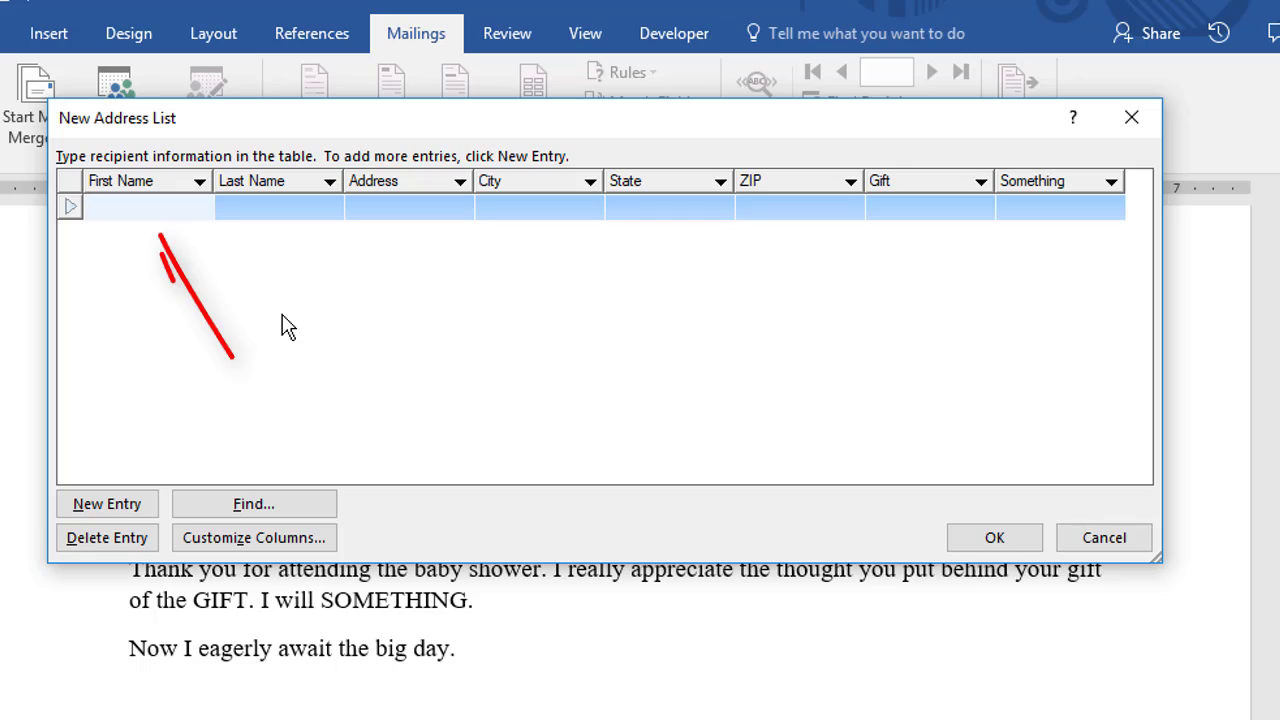
left_click(186, 210)
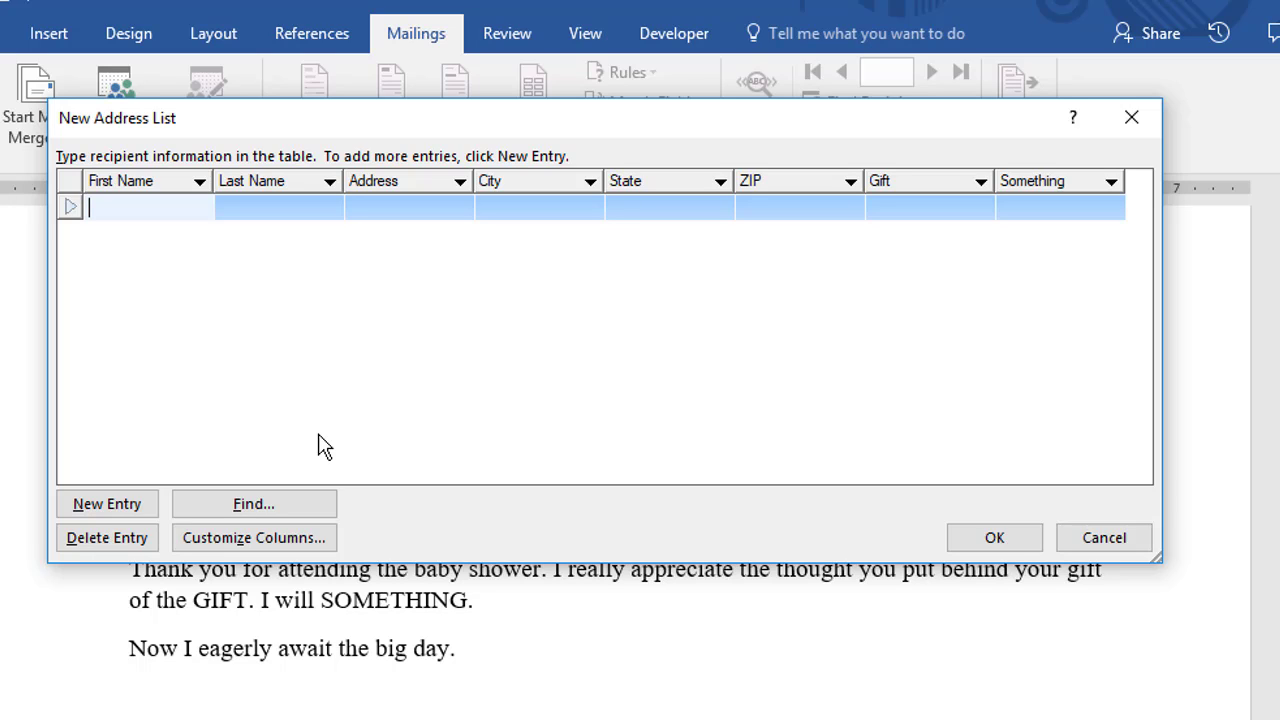
Step: Enter the first guest's first name, last name and street address
type("Mary")
key("Tab")
type("Jones")
key("Tab")
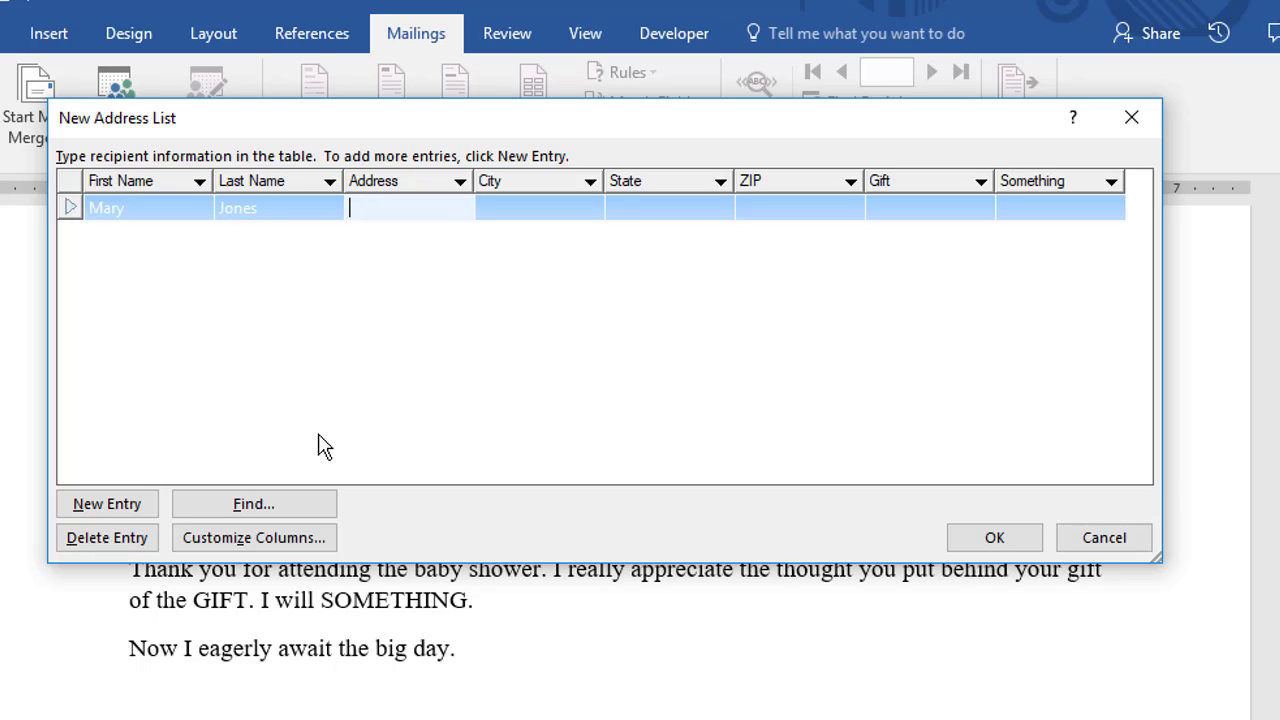
type("123 Main St.")
key("Tab")
Step: Fill in Akron, OH, ZIP 44301 and gift 'mobile' for the first guest
type("Akron")
key("Tab")
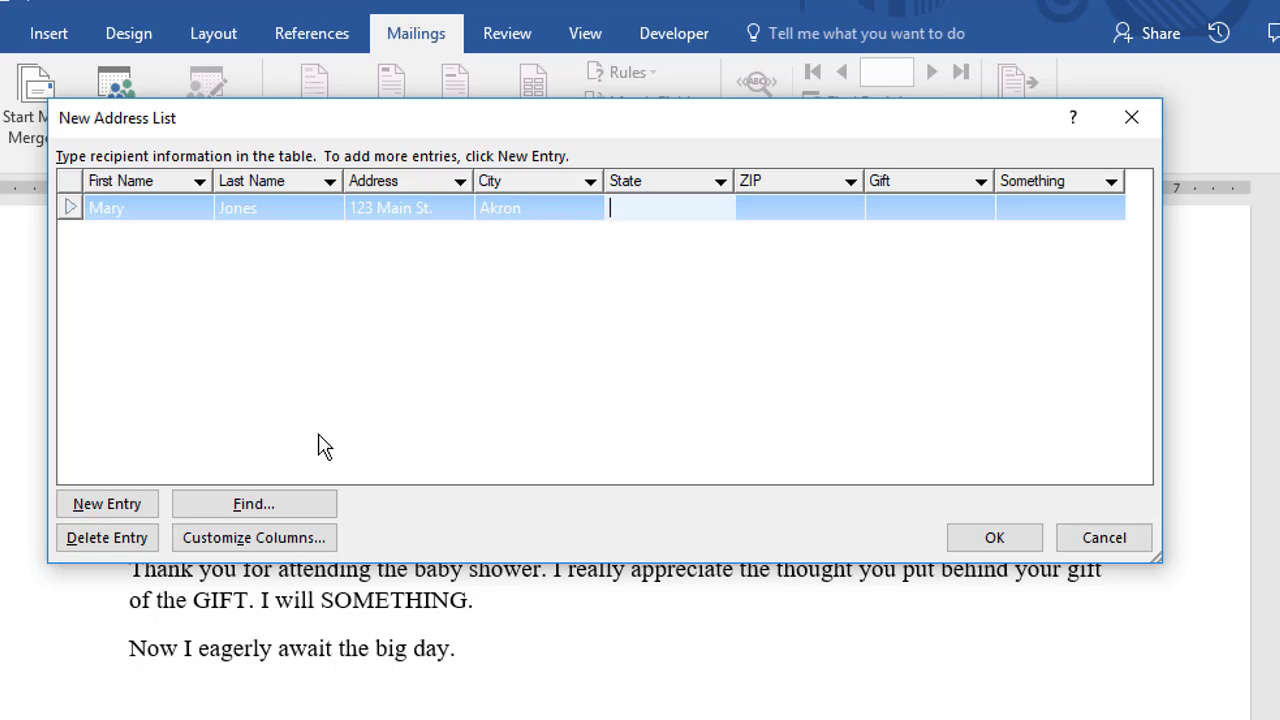
type("OH")
key("Tab")
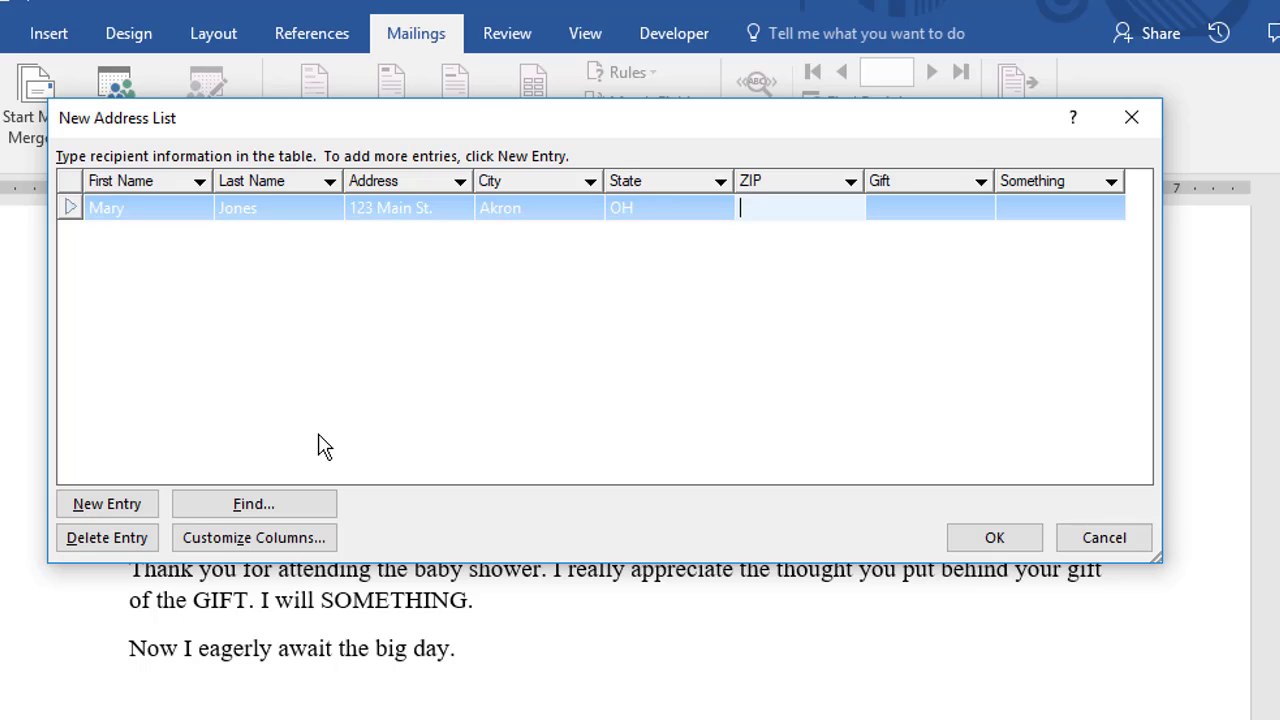
type("44301")
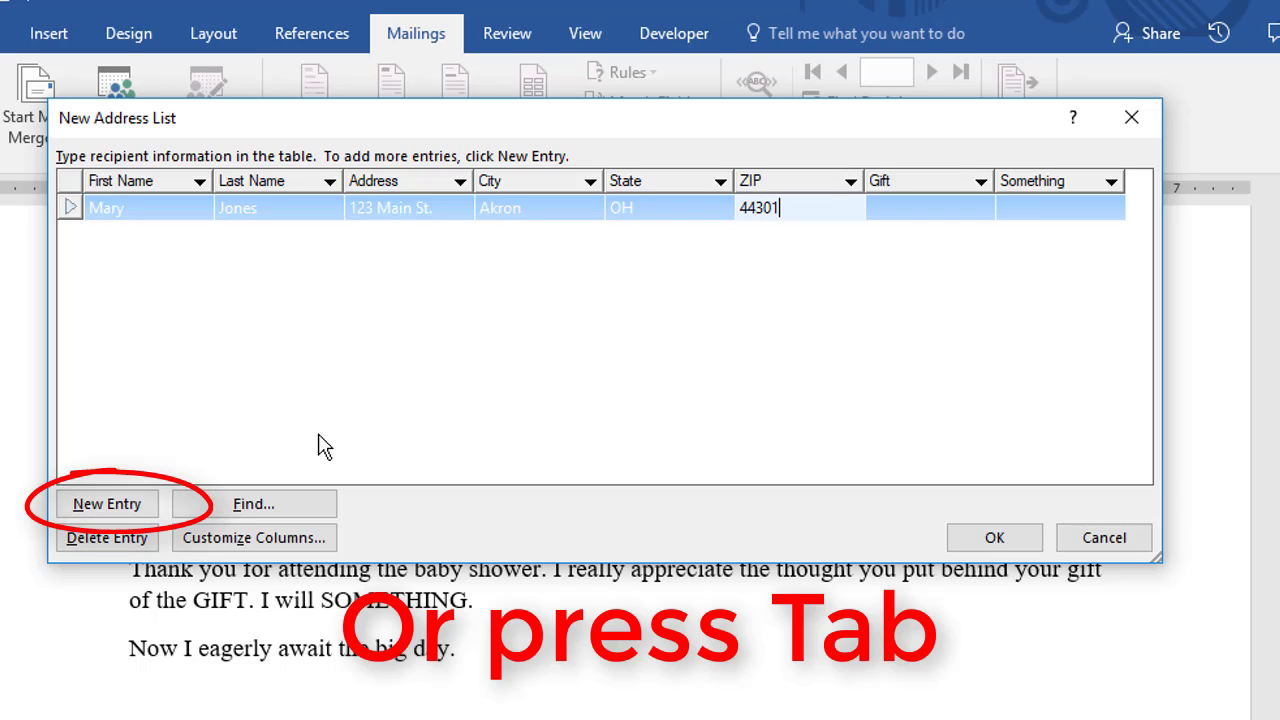
key("Tab")
type("mobile")
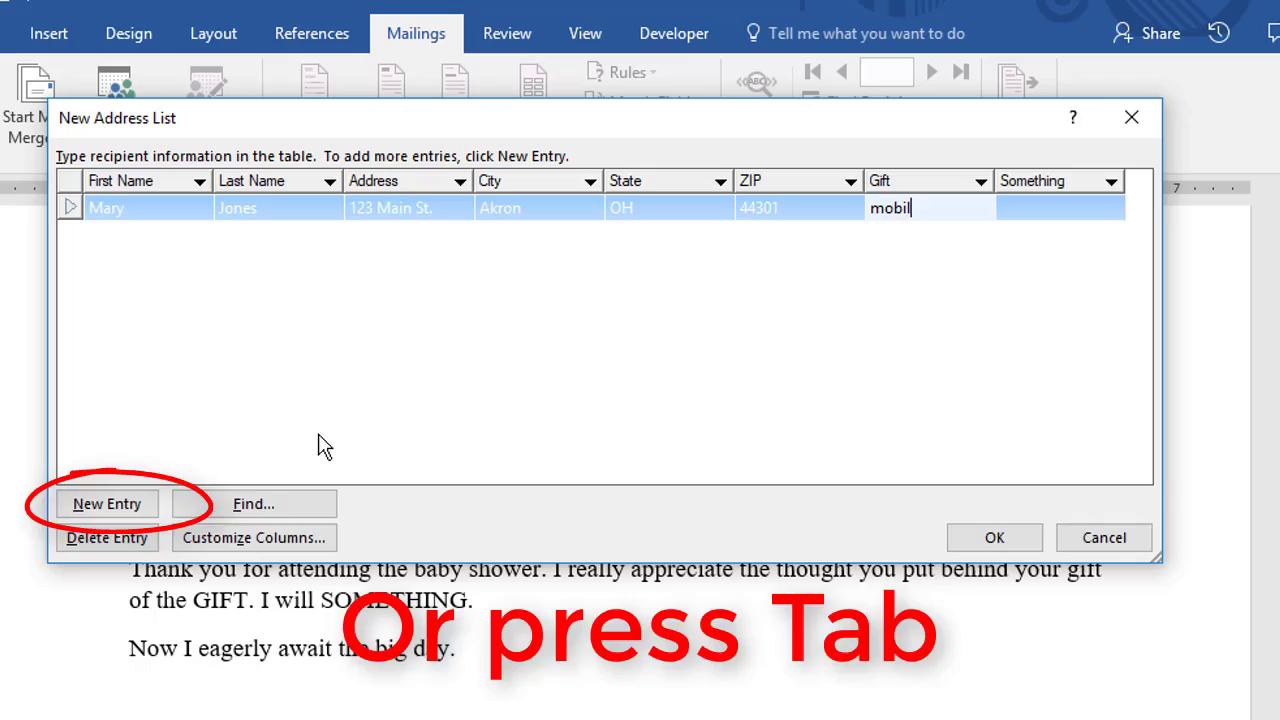
key("Tab")
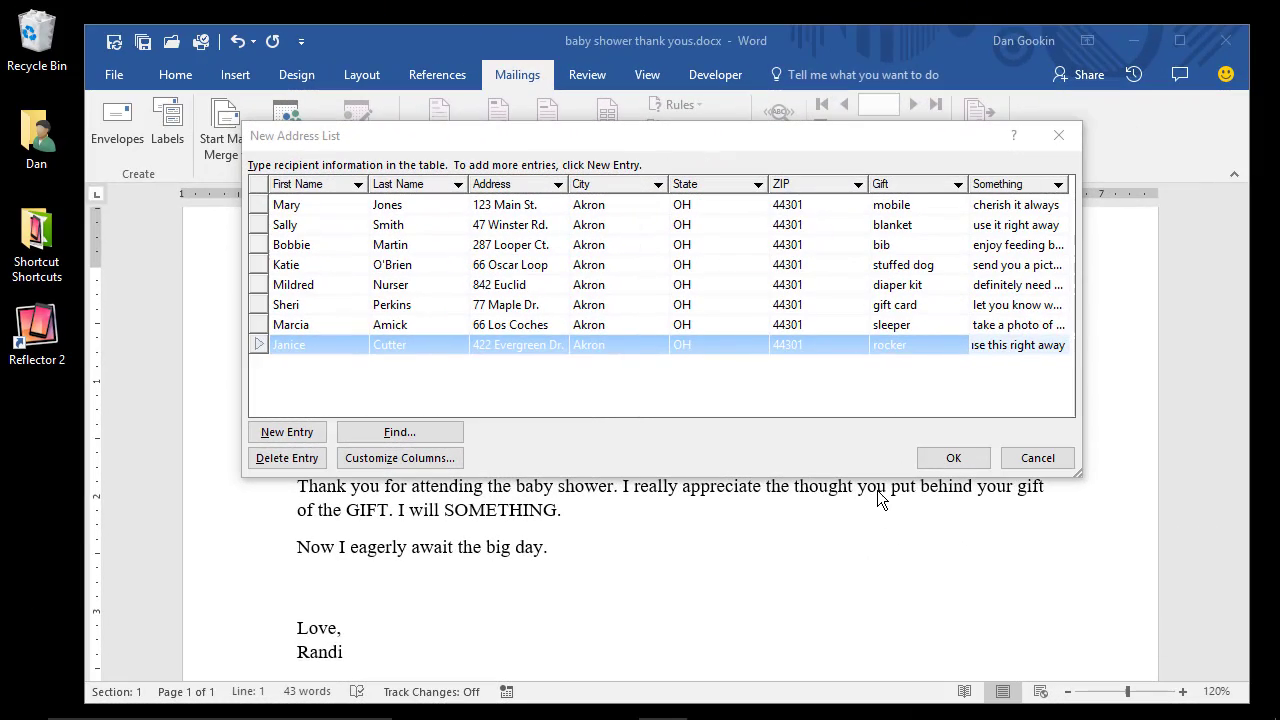
Step: Finish the list and save it as 'baby shower guests'
left_click(794, 451)
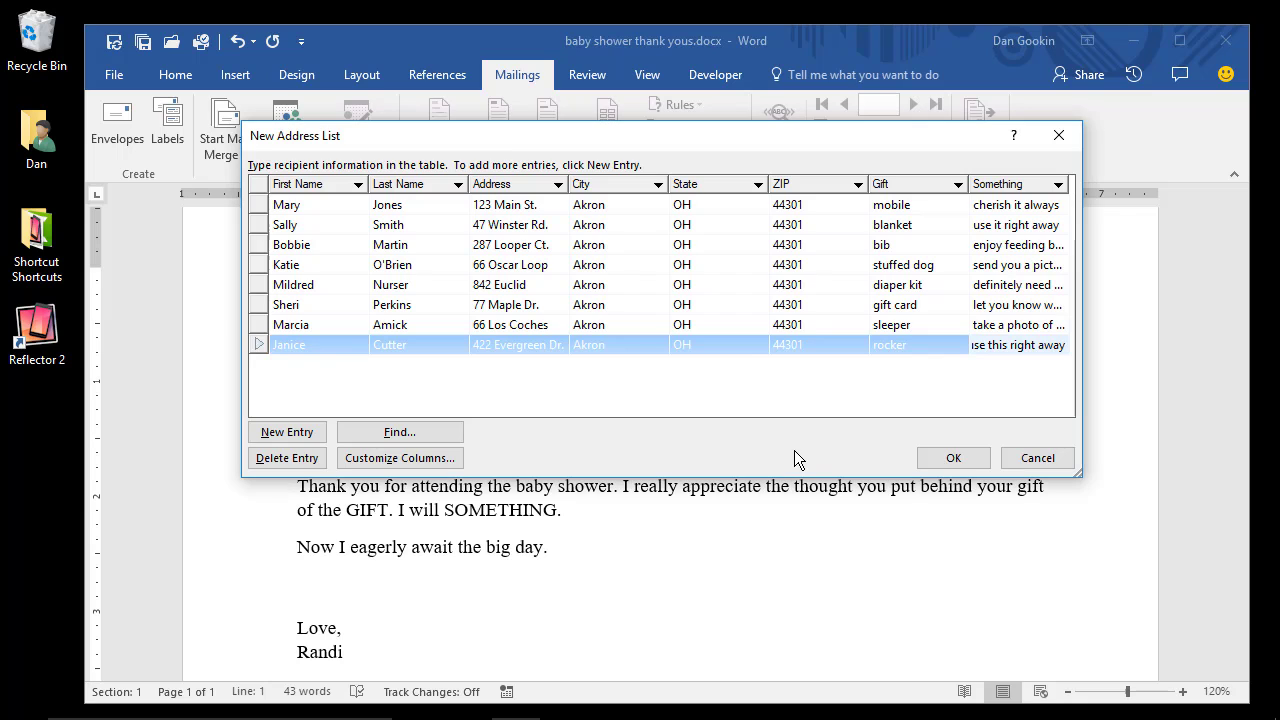
left_click(953, 457)
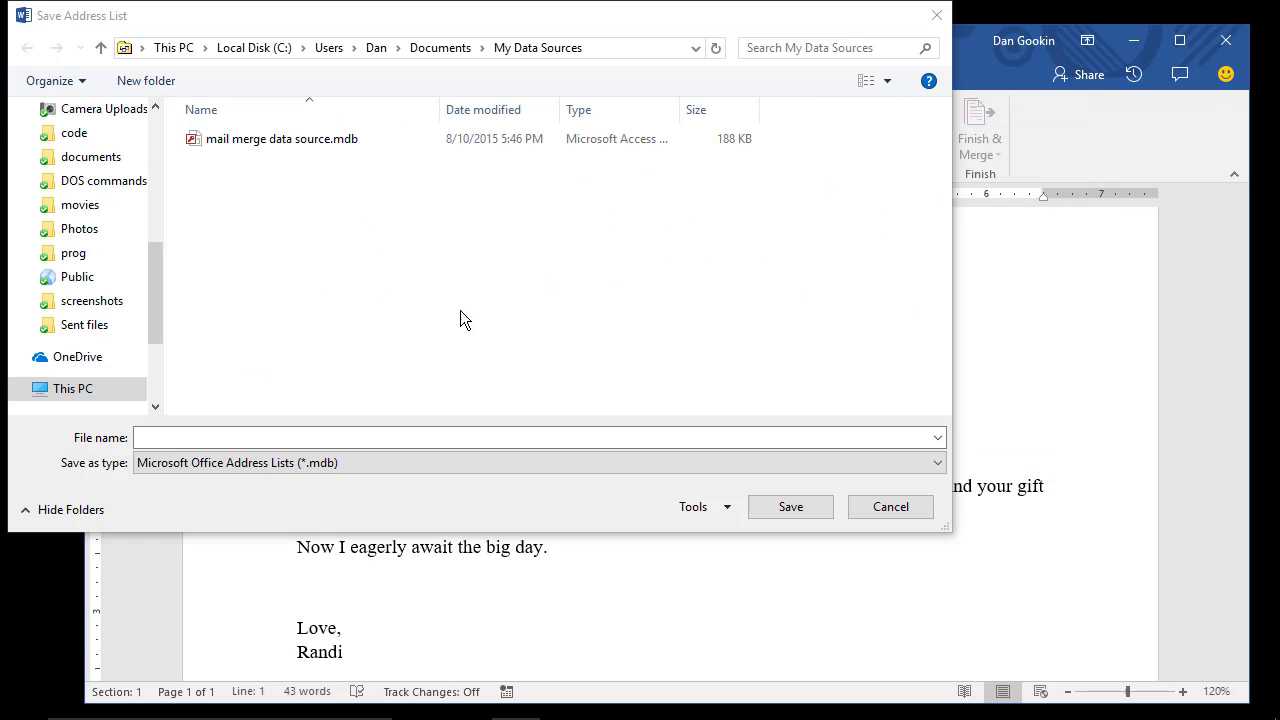
left_click(195, 438)
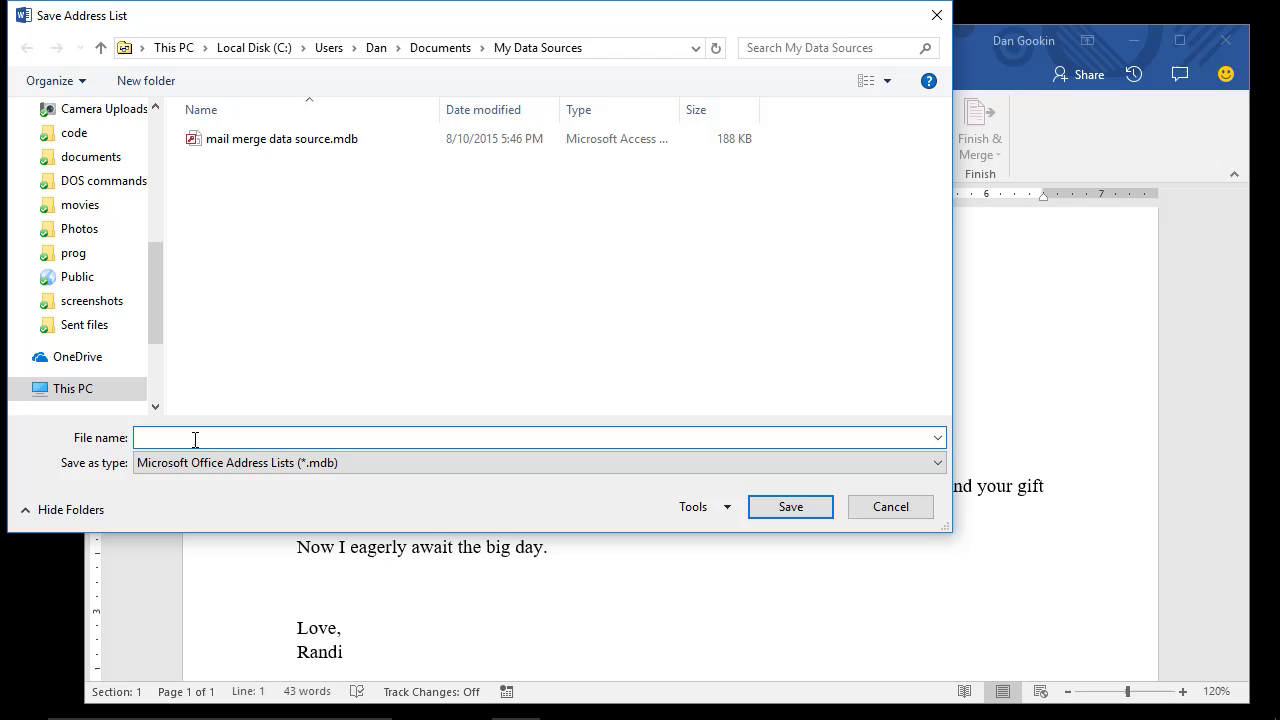
type("baby shower guests")
left_click(773, 509)
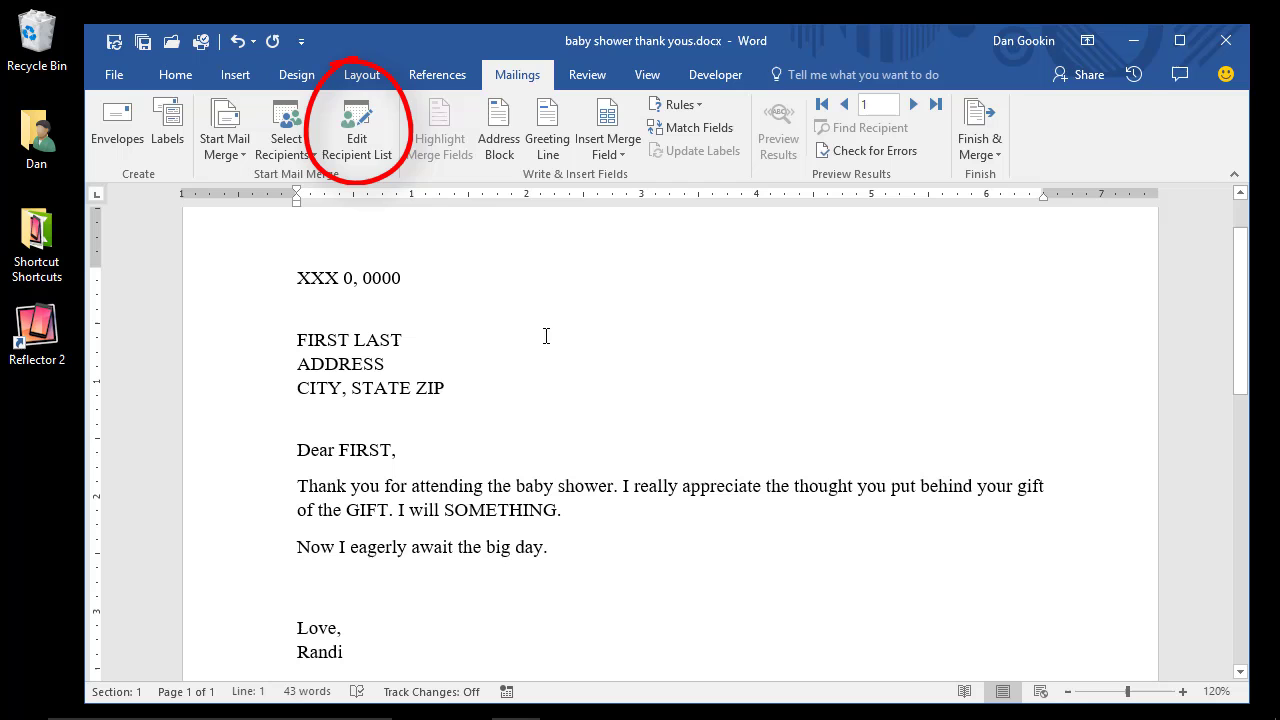
Step: Review the saved recipients in Edit Recipient List and return to the letter
left_click(369, 133)
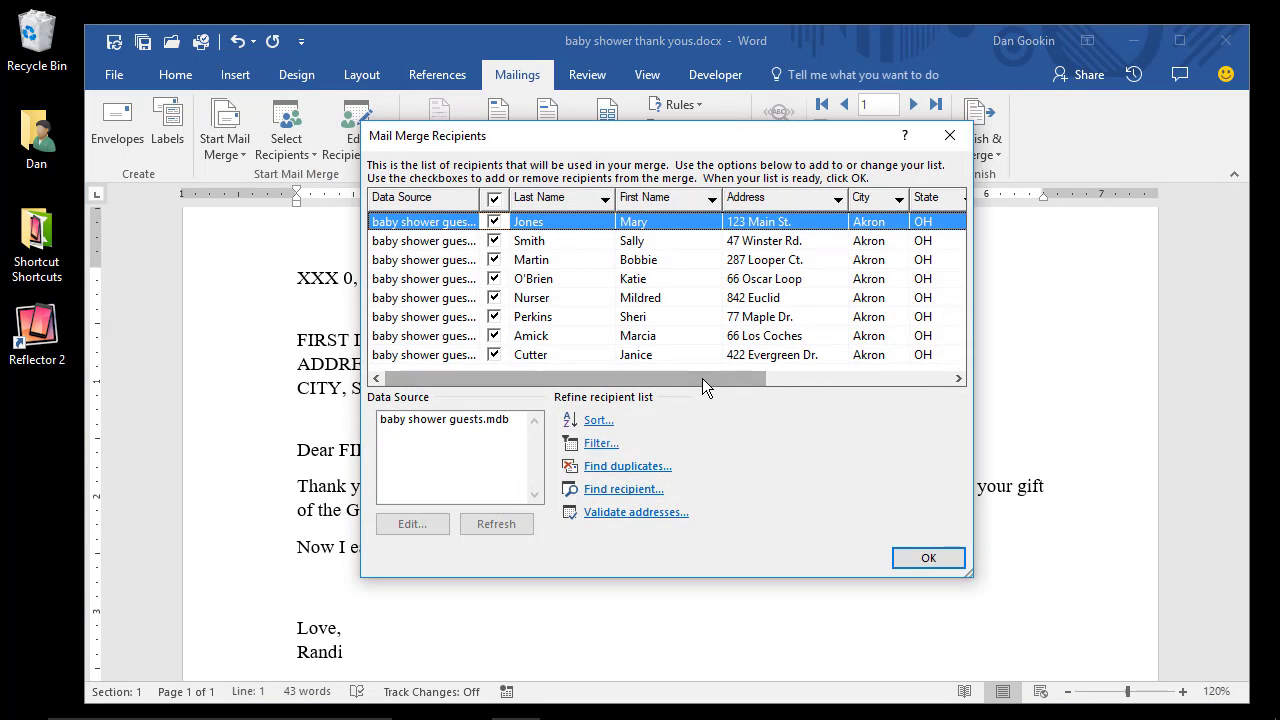
left_click_drag(702, 378, 658, 378)
left_click(912, 557)
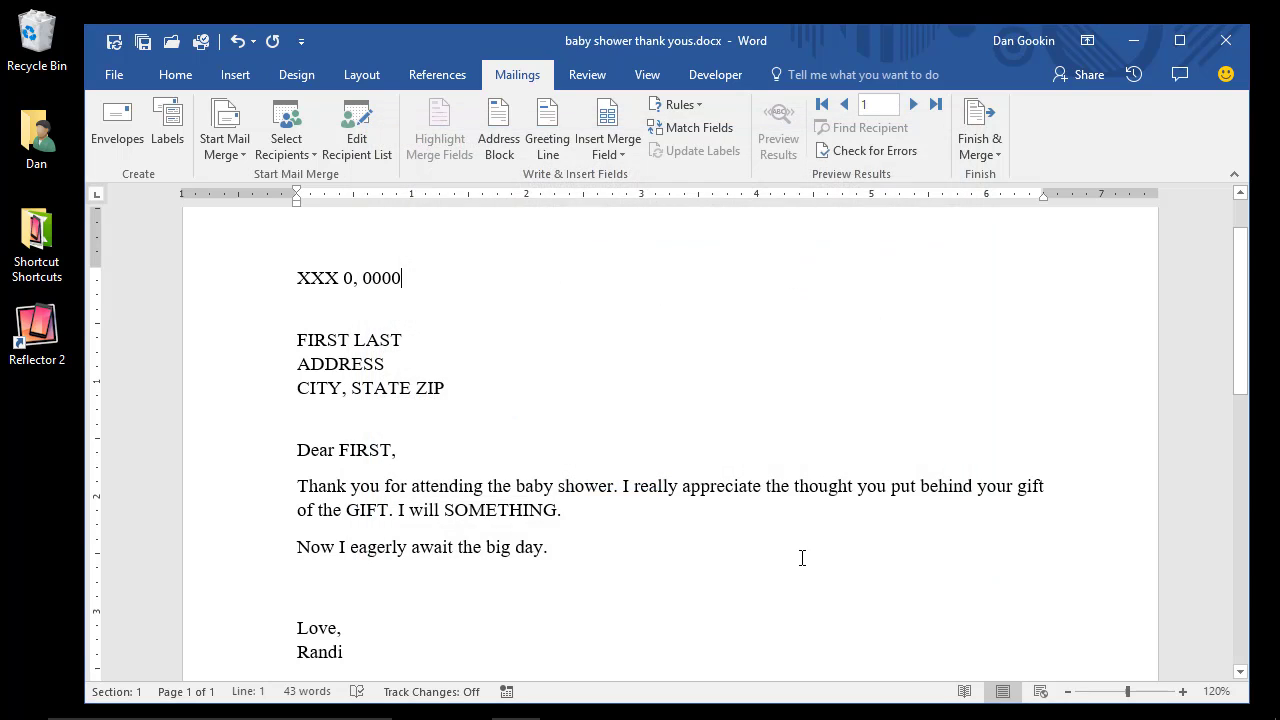